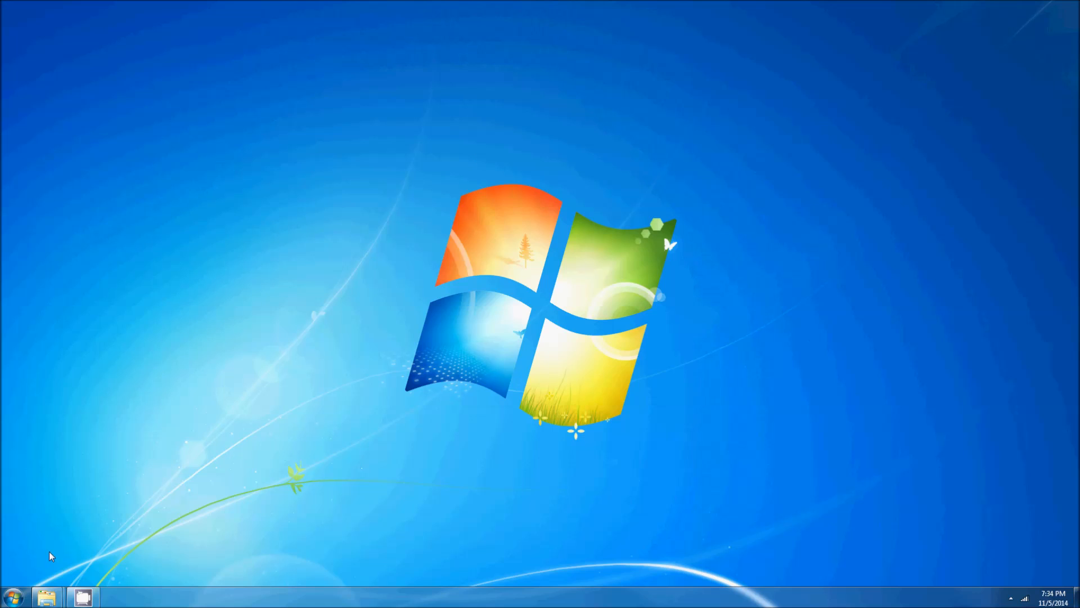
Step: Open the LOGIX ESTIMATING - COMPANY TEMPLATE from the Logix Estimating folder in USER-PC's User folder on the network
{"action": "left_click", "coordinate": [8, 597]}
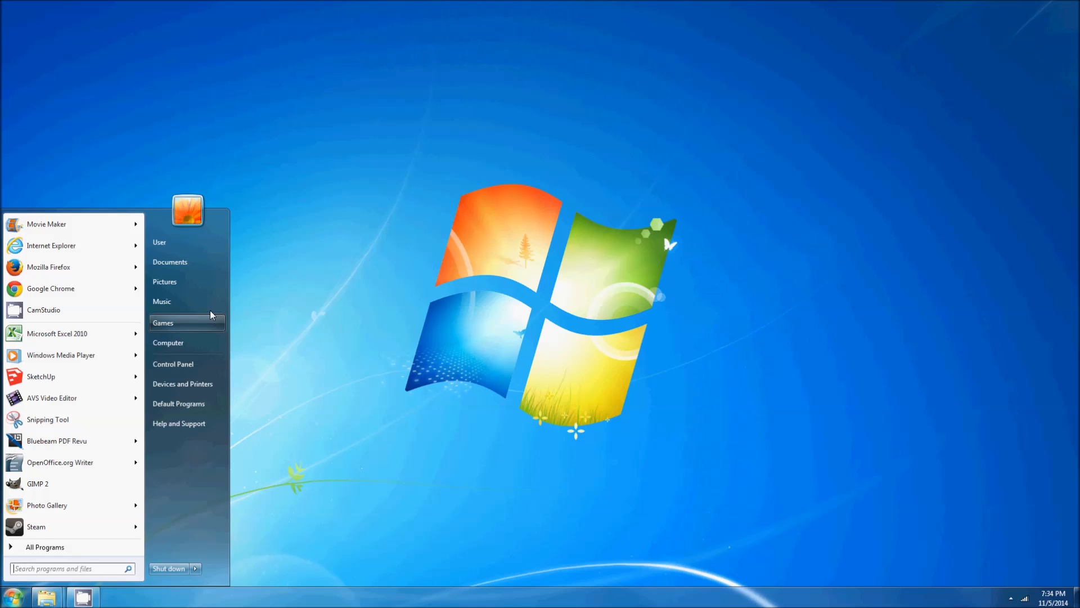
{"action": "left_click", "coordinate": [197, 266]}
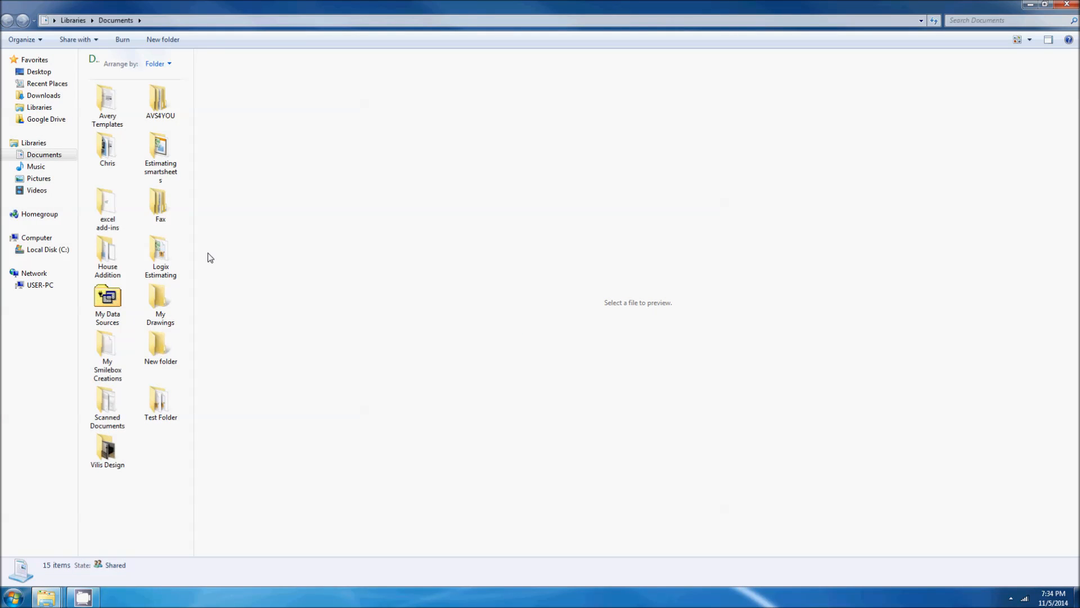
{"action": "left_click", "coordinate": [40, 285]}
{"action": "double_click", "coordinate": [113, 98]}
{"action": "double_click", "coordinate": [108, 78]}
{"action": "left_click", "coordinate": [127, 180]}
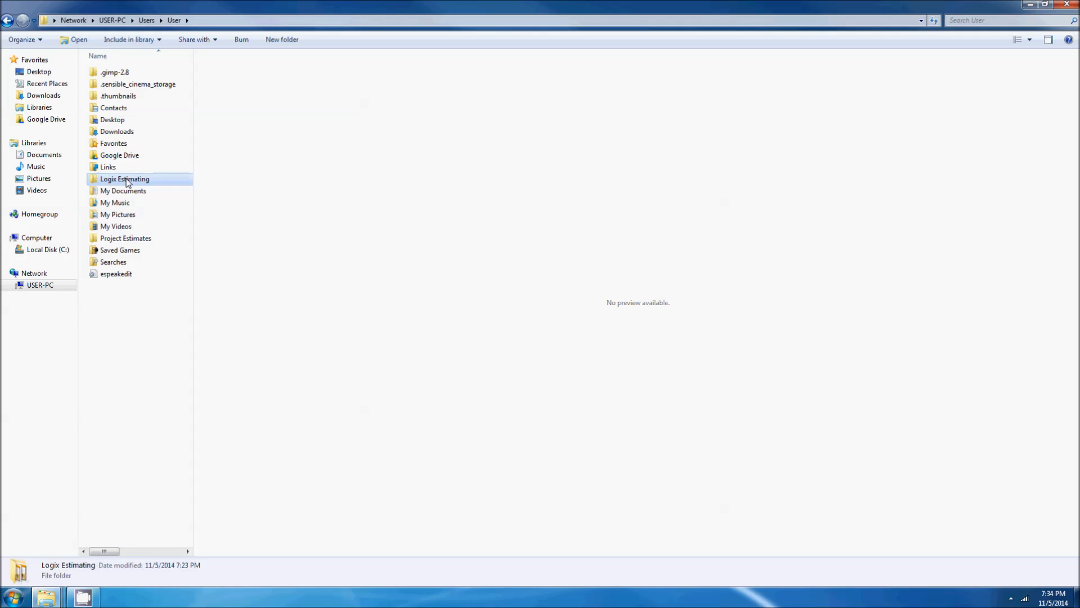
{"action": "double_click", "coordinate": [127, 180]}
{"action": "double_click", "coordinate": [152, 97]}
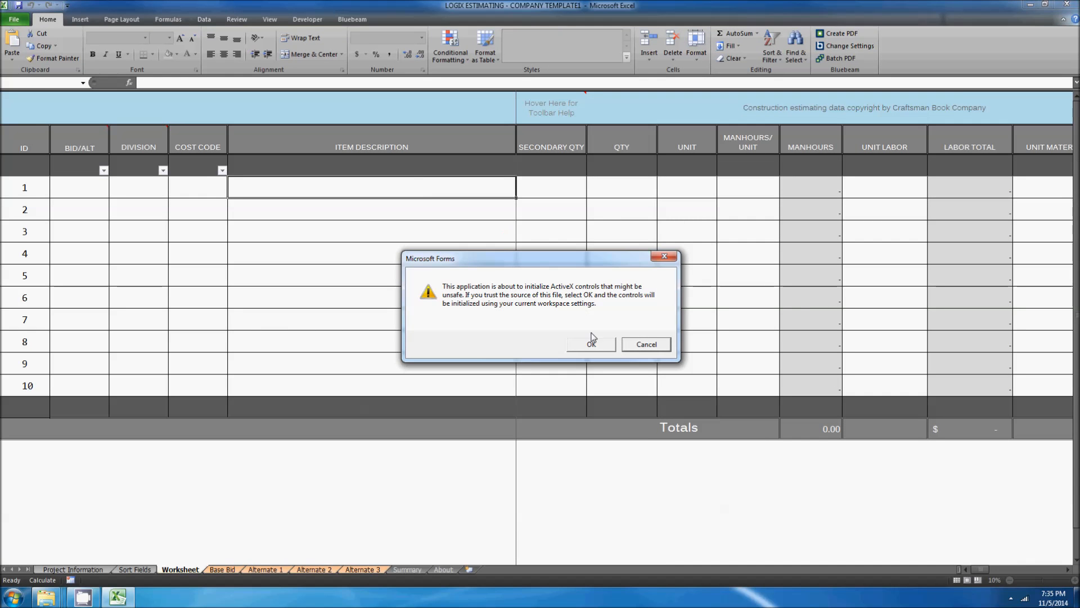
{"action": "left_click", "coordinate": [591, 340]}
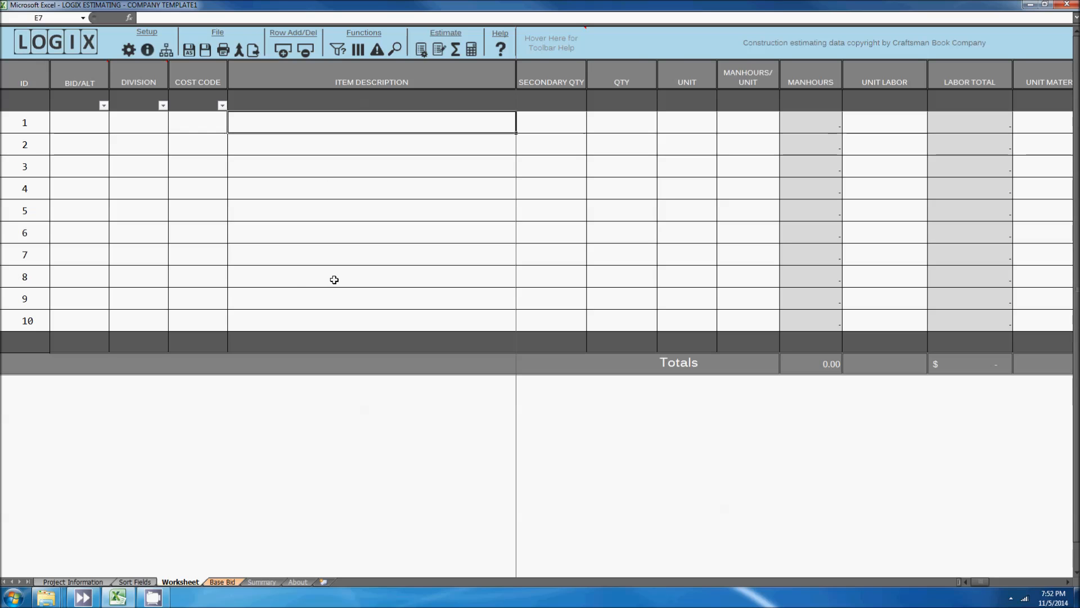
Step: On the Project Information sheet, set the Project Name to ABC Bank Renovation
{"action": "left_click", "coordinate": [87, 581]}
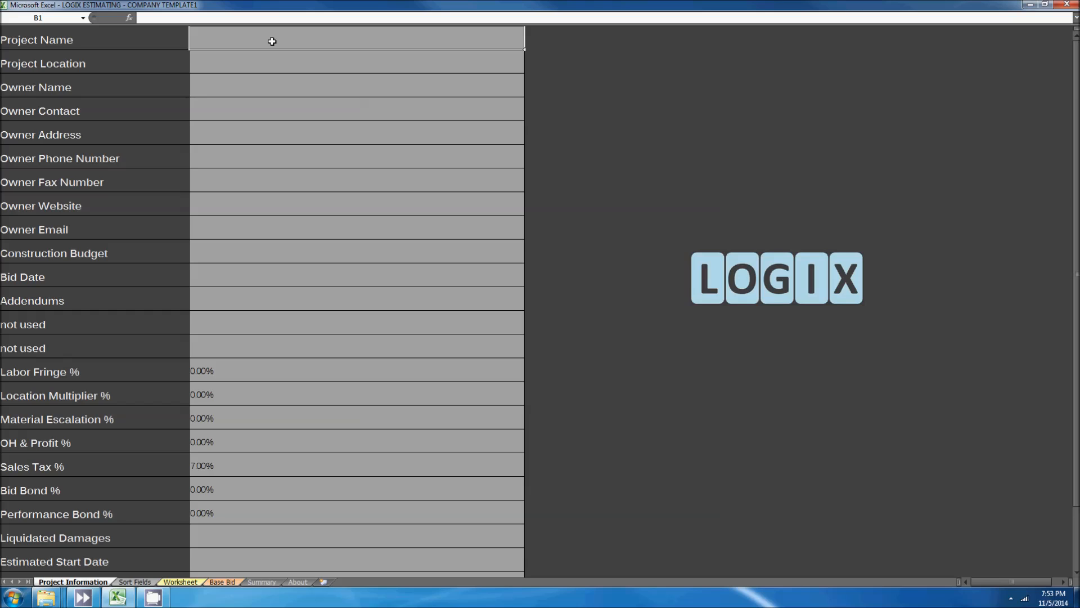
{"action": "type", "text": "ABC"}
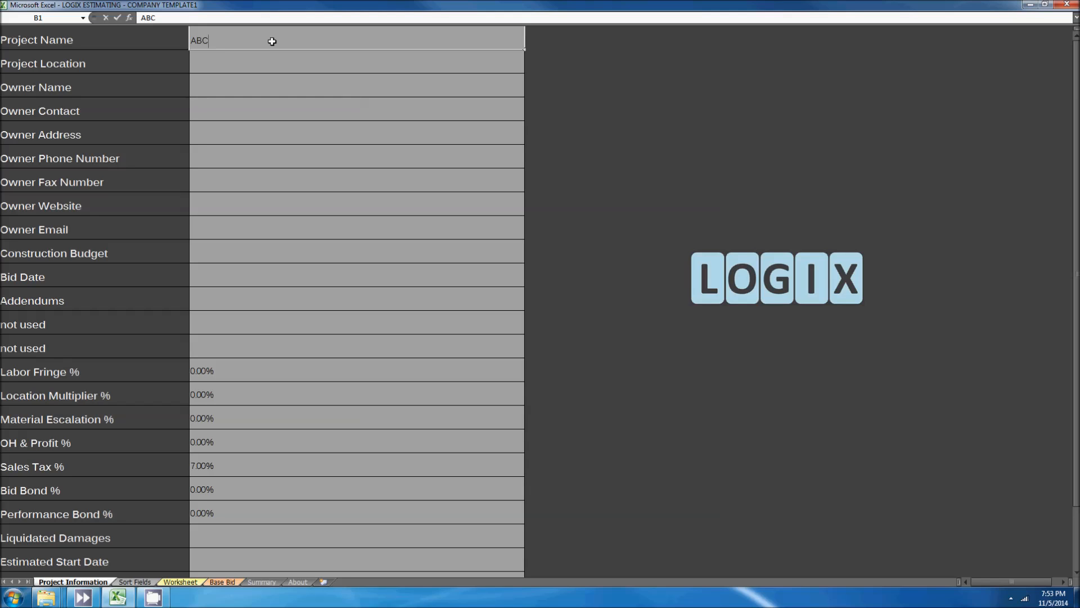
{"action": "type", "text": " Bank Renovation"}
{"action": "key", "text": "Return"}
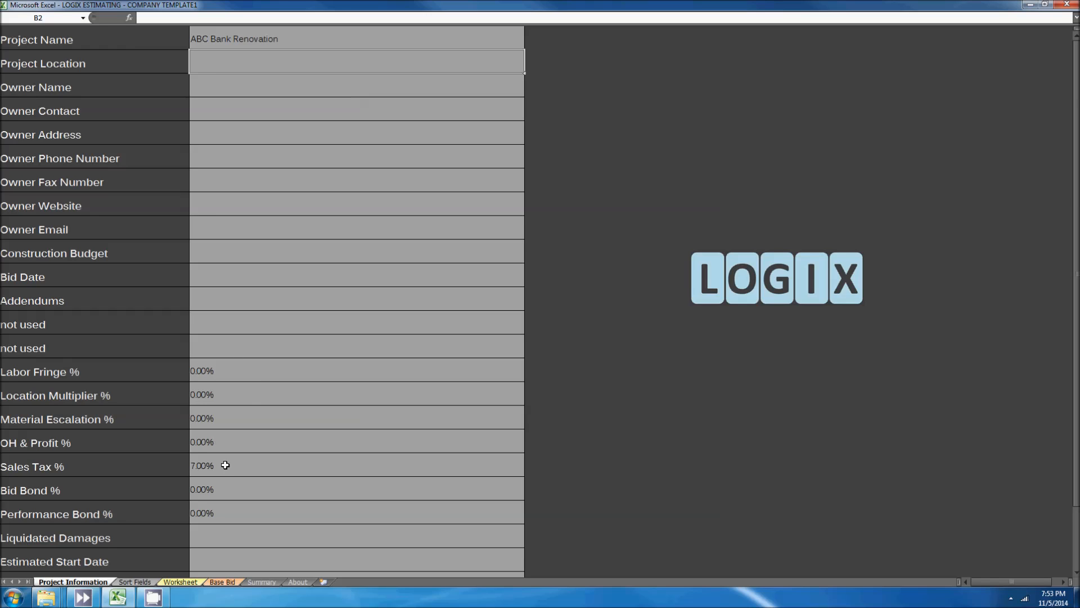
Step: Set OH & Profit % to 10% and Bid Bond % to 10%
{"action": "scroll", "coordinate": [260, 374], "scroll_direction": "down", "scroll_amount": 1}
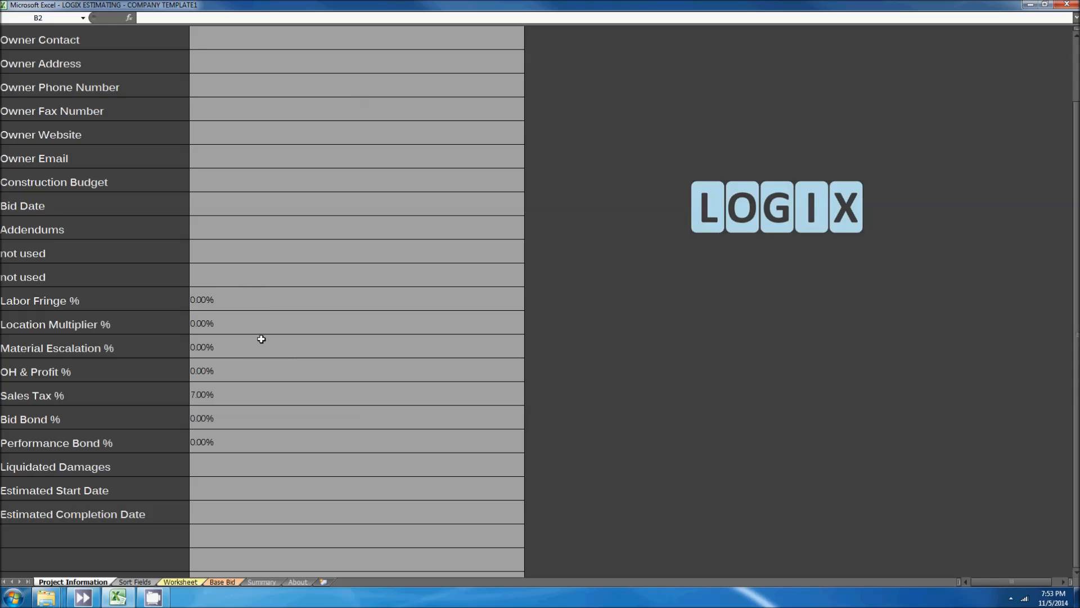
{"action": "left_click", "coordinate": [245, 369]}
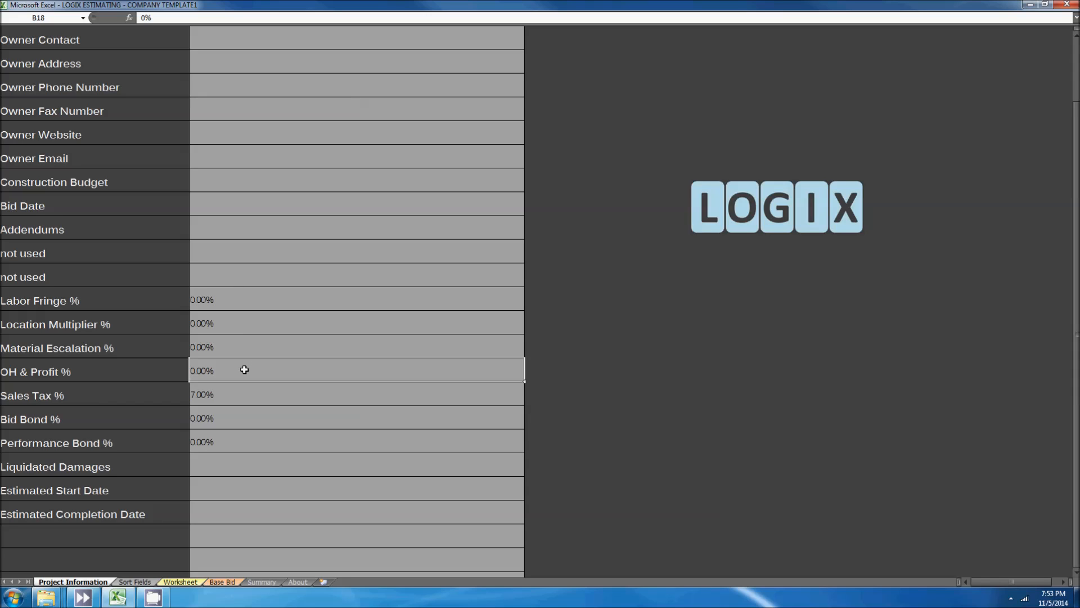
{"action": "type", "text": "10"}
{"action": "key", "text": "Return"}
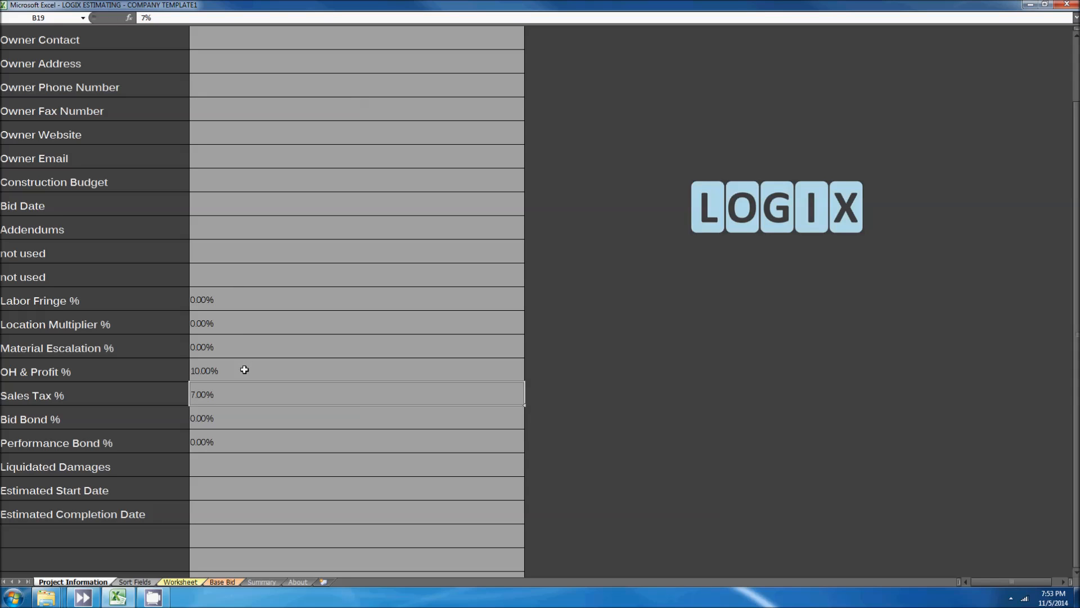
{"action": "key", "text": "Return"}
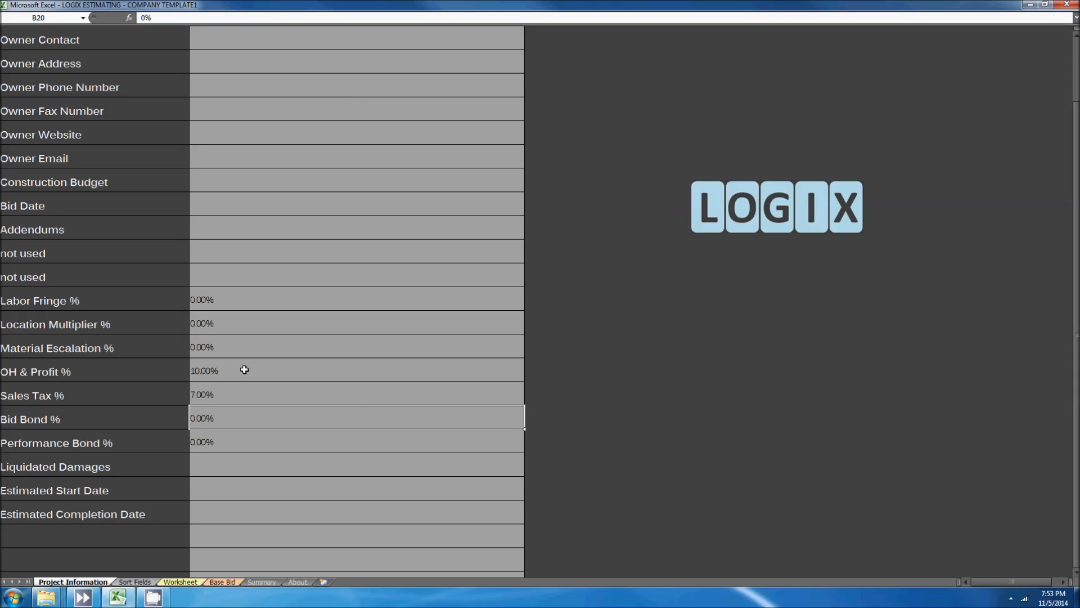
{"action": "type", "text": "10"}
{"action": "key", "text": "Return"}
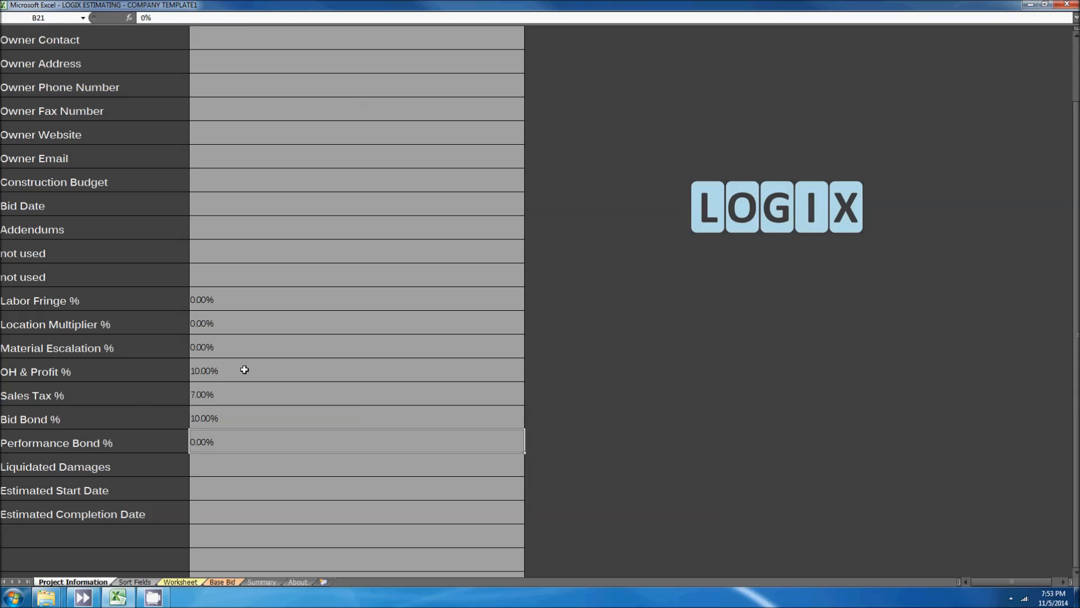
{"action": "scroll", "coordinate": [244, 370], "scroll_direction": "up", "scroll_amount": 1}
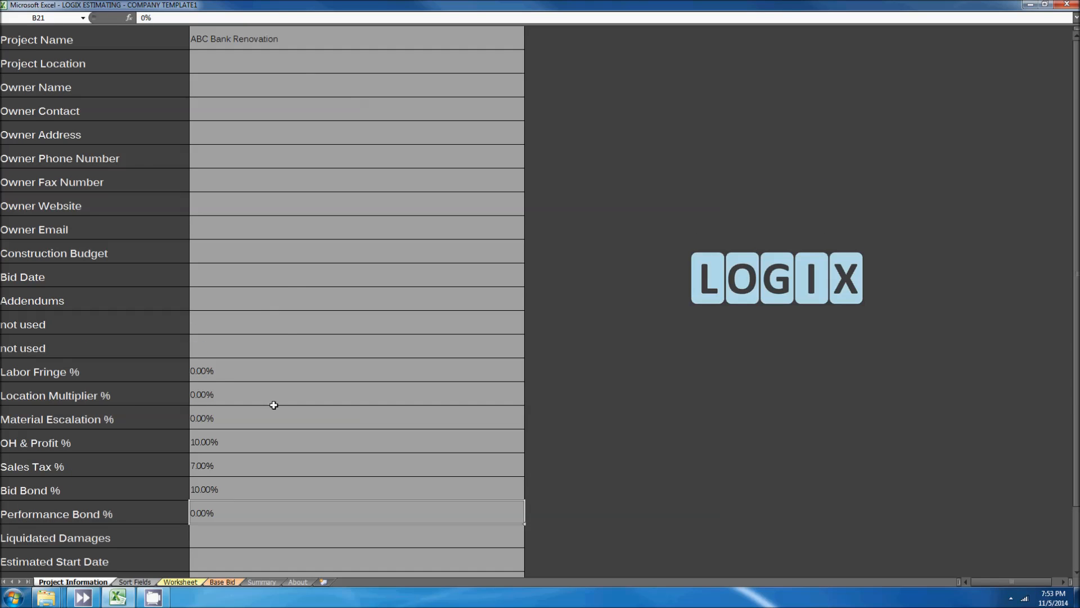
{"action": "scroll", "coordinate": [282, 416], "scroll_direction": "down", "scroll_amount": 1}
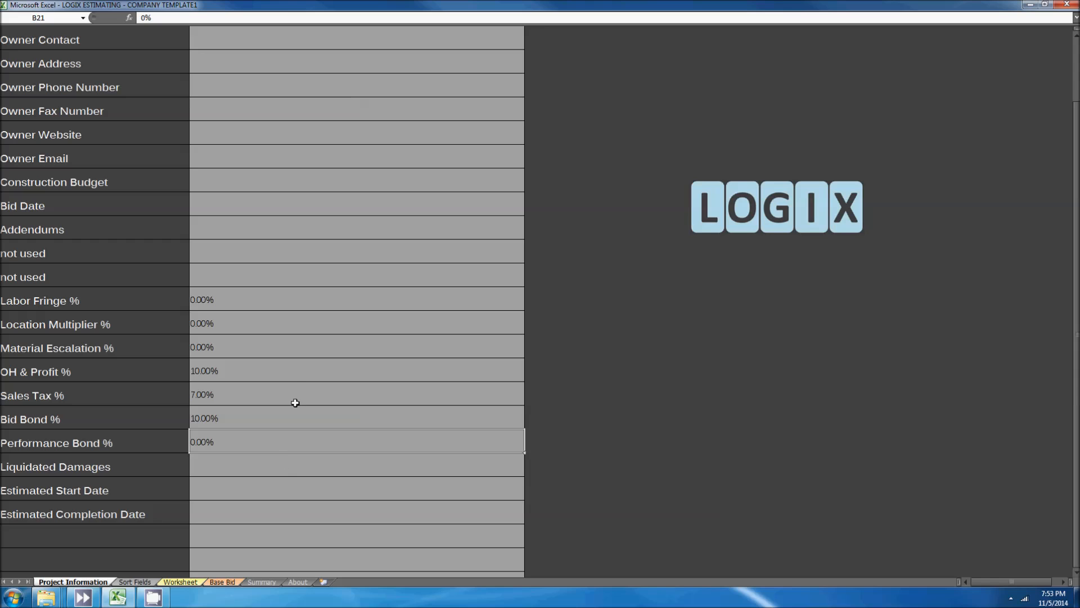
Step: On the Sort Fields sheet, add alternate titles Alternate 1, Alternate 2 and Alternate 3 below Base Bid
{"action": "left_click", "coordinate": [134, 582]}
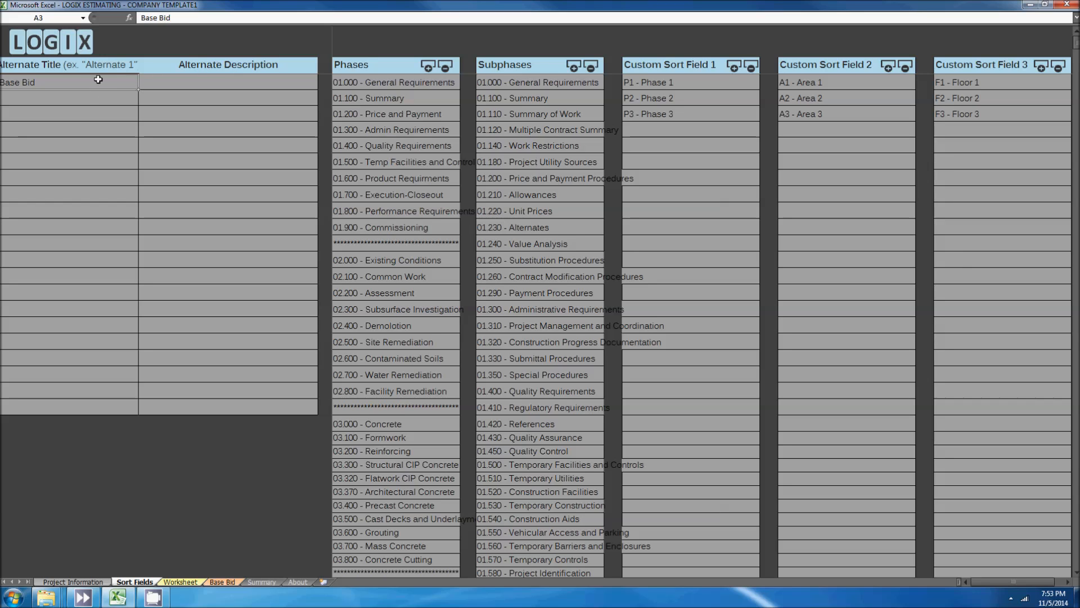
{"action": "left_click", "coordinate": [64, 94]}
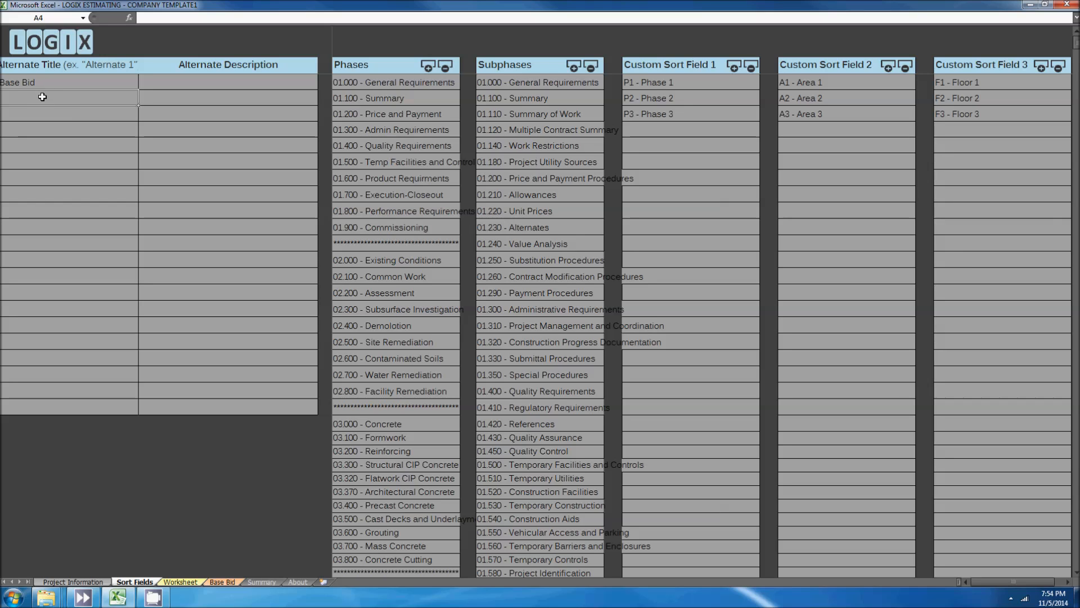
{"action": "type", "text": "Alternate"}
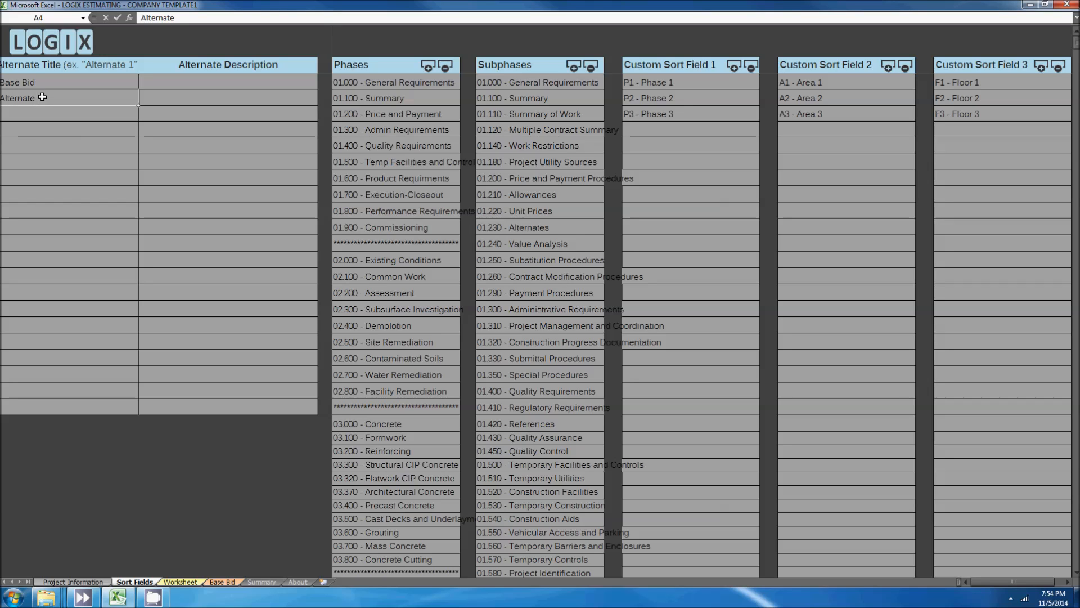
{"action": "key", "text": "Return"}
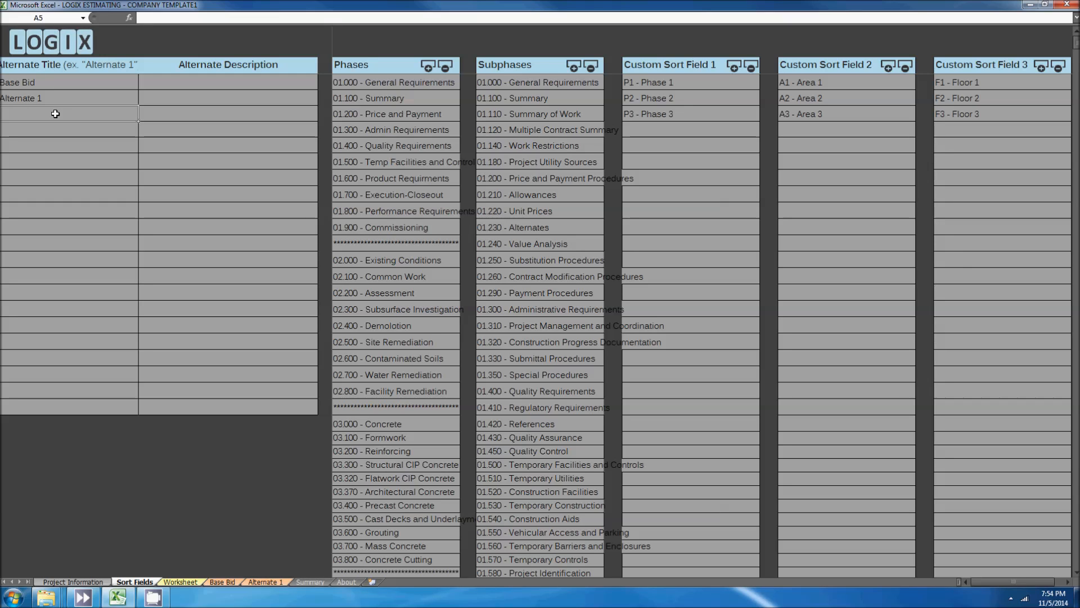
{"action": "type", "text": "Alternat"}
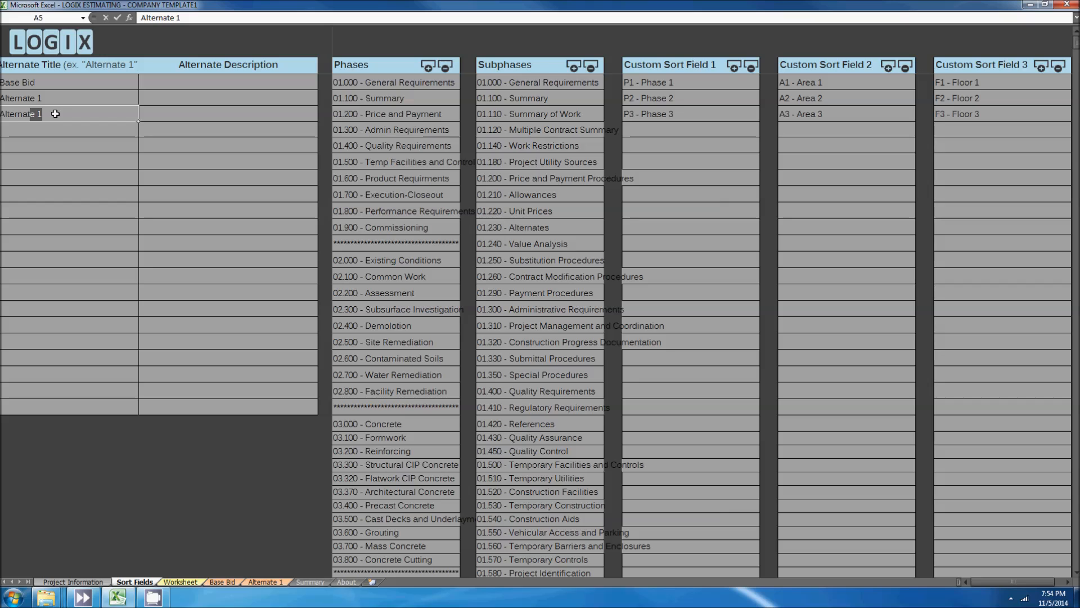
{"action": "type", "text": "e 2"}
{"action": "key", "text": "Return"}
{"action": "type", "text": "Al"}
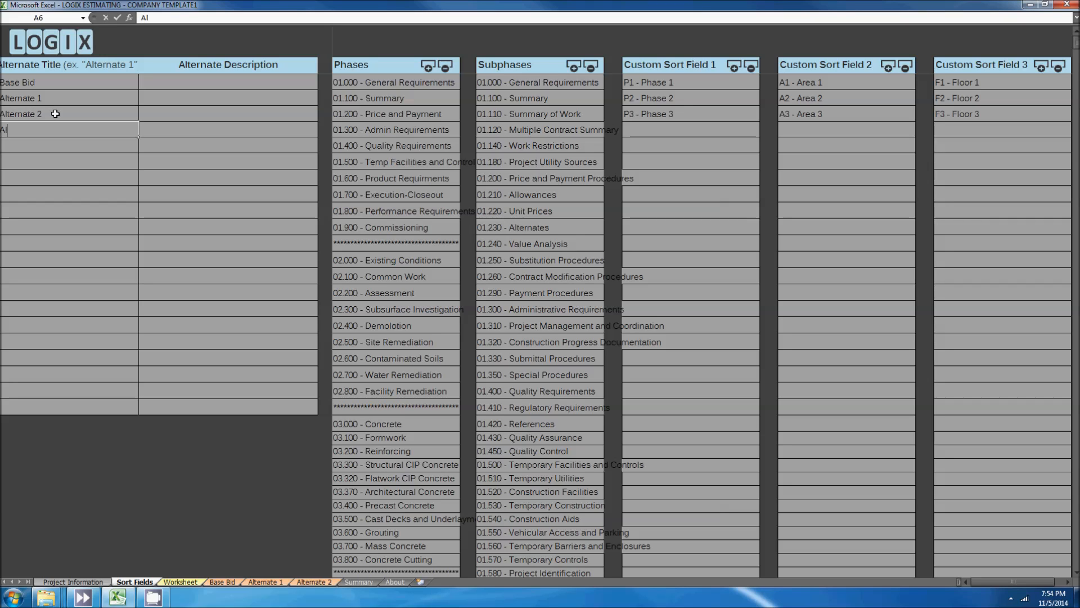
{"action": "type", "text": "ternate 3"}
{"action": "key", "text": "Return"}
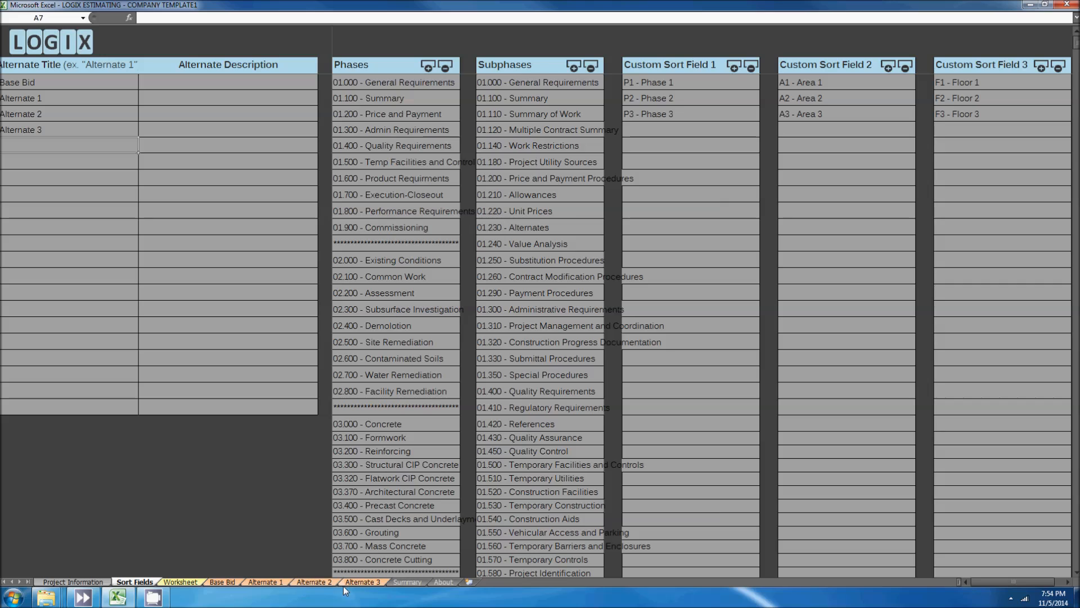
Step: Insert a blank row above 02.000 - Existing Conditions in the Phases list
{"action": "left_click", "coordinate": [222, 99]}
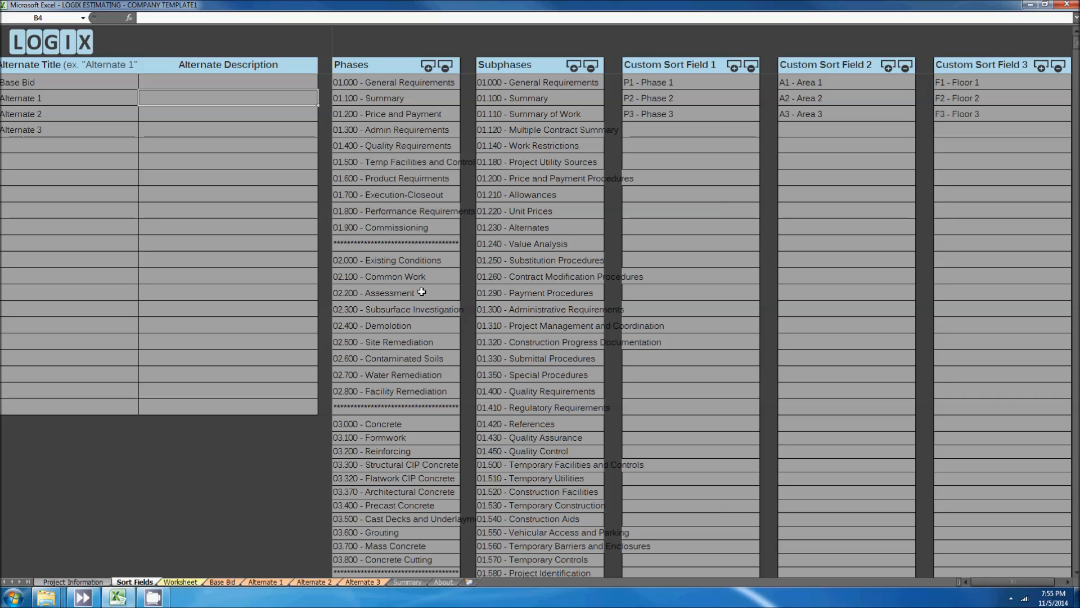
{"action": "left_click", "coordinate": [412, 261]}
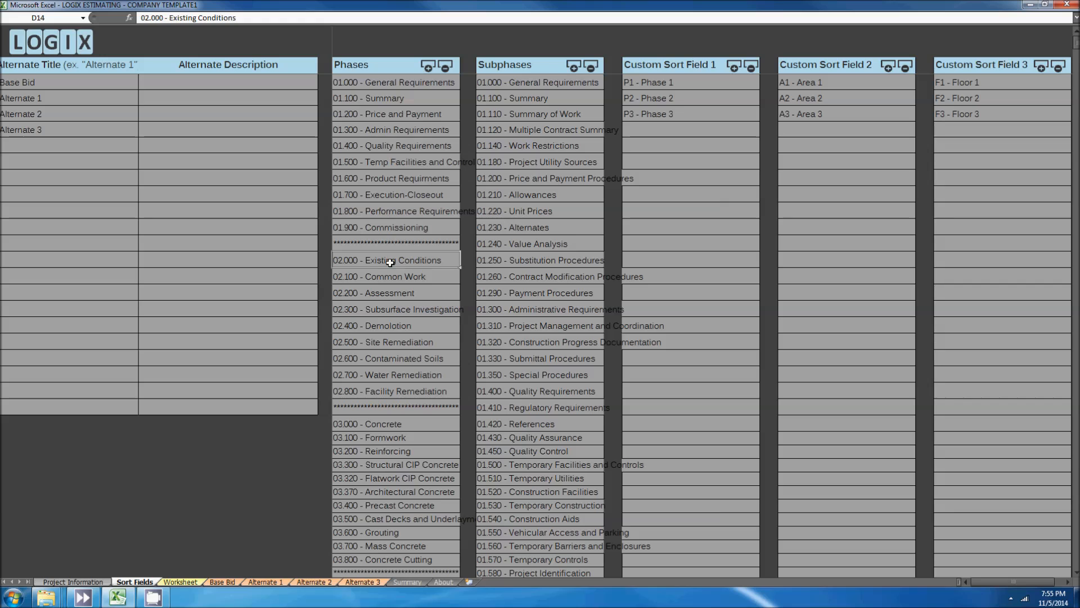
{"action": "left_click", "coordinate": [428, 67]}
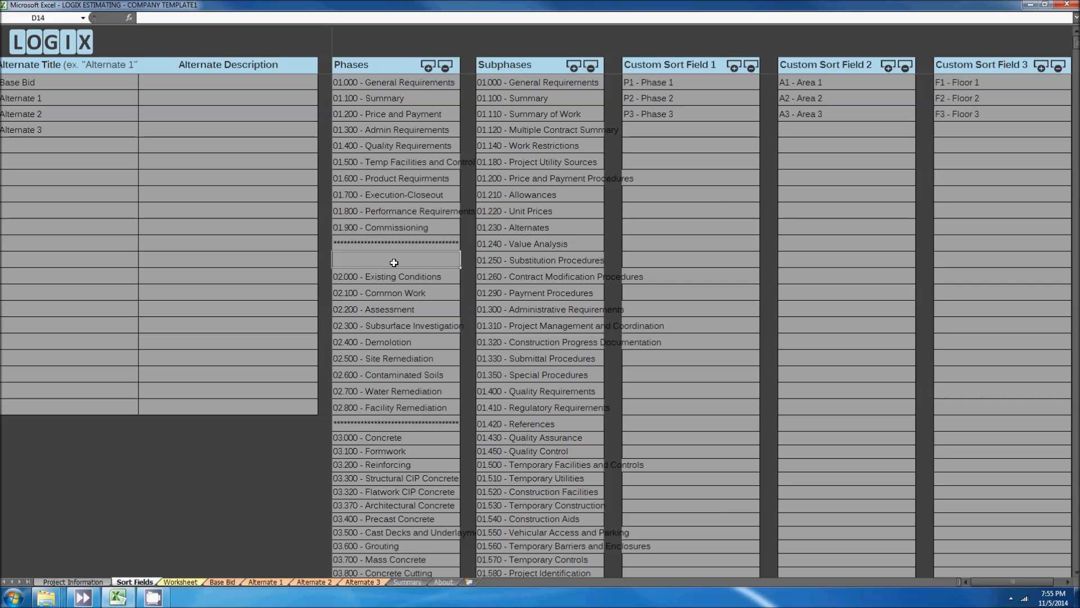
Step: Delete the inserted blank row from the Phases list, confirming the deletion
{"action": "left_click_drag", "start_coordinate": [398, 262], "coordinate": [397, 494]}
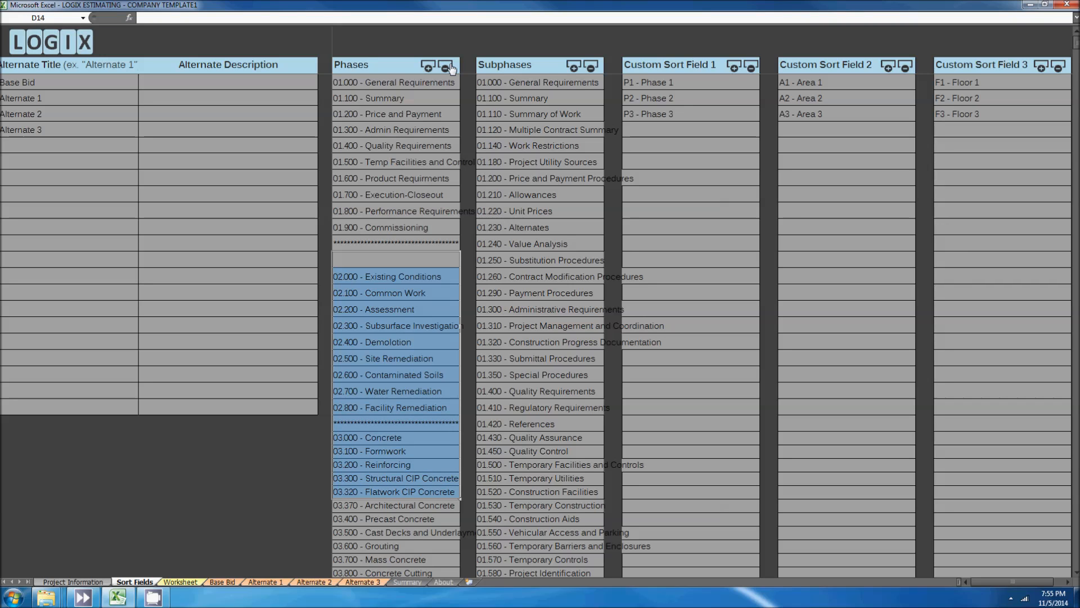
{"action": "left_click", "coordinate": [417, 260]}
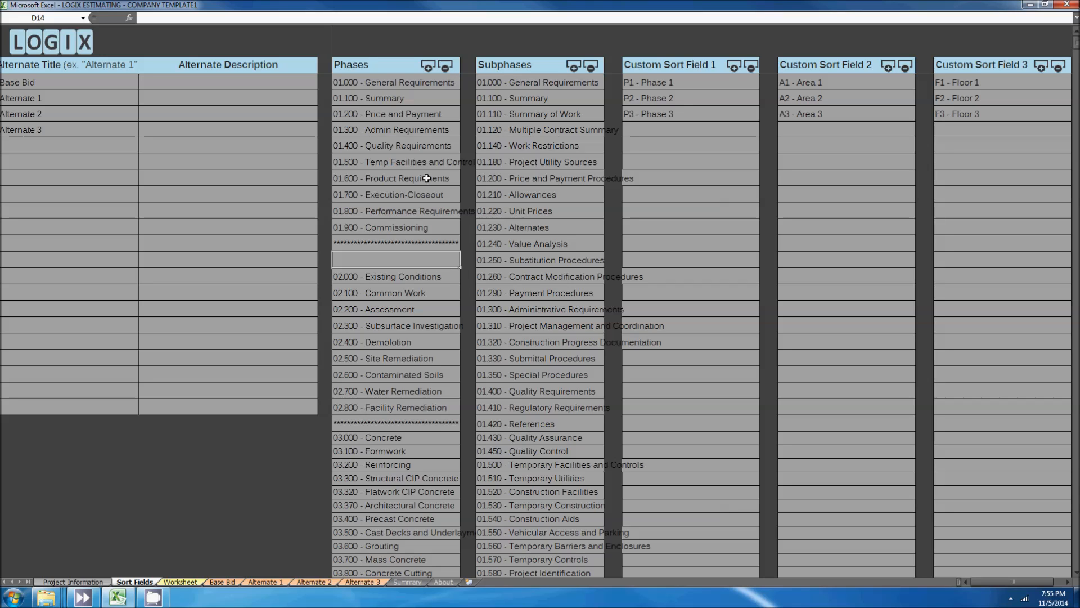
{"action": "left_click", "coordinate": [445, 67]}
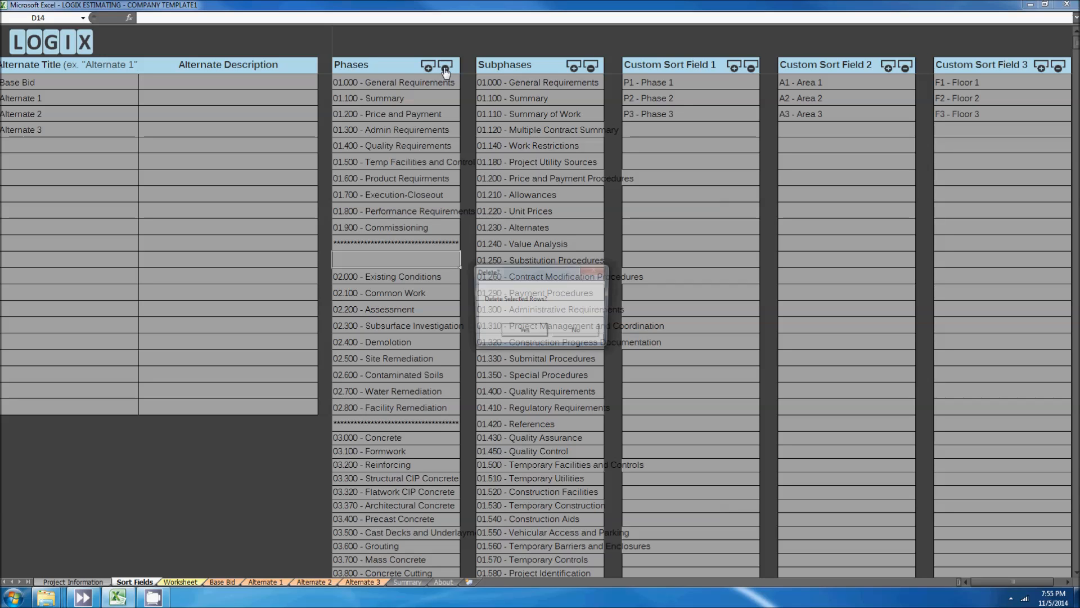
{"action": "left_click", "coordinate": [523, 332]}
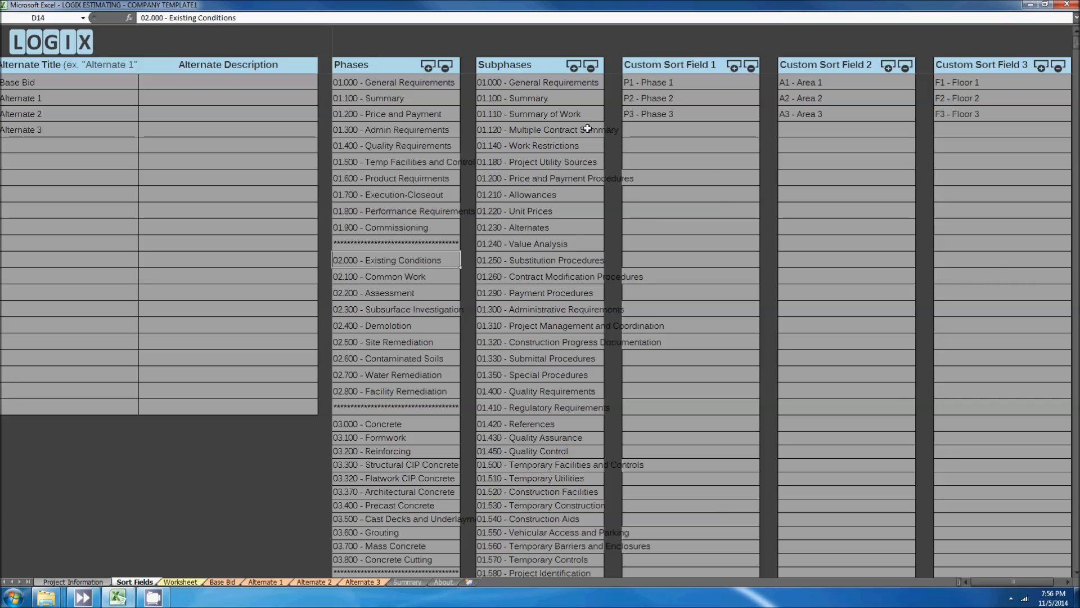
Step: Open Save As from the Worksheet sheet and set the file type to Excel Macro-Enabled Template
{"action": "left_click", "coordinate": [181, 582]}
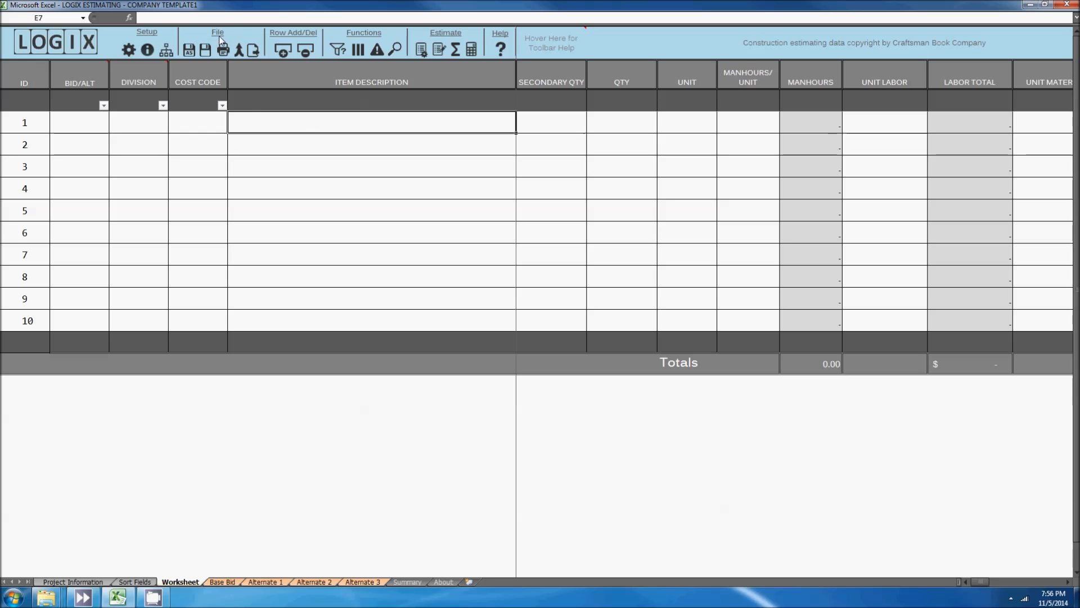
{"action": "left_click", "coordinate": [190, 51]}
{"action": "left_click_drag", "start_coordinate": [275, 12], "coordinate": [527, 66]}
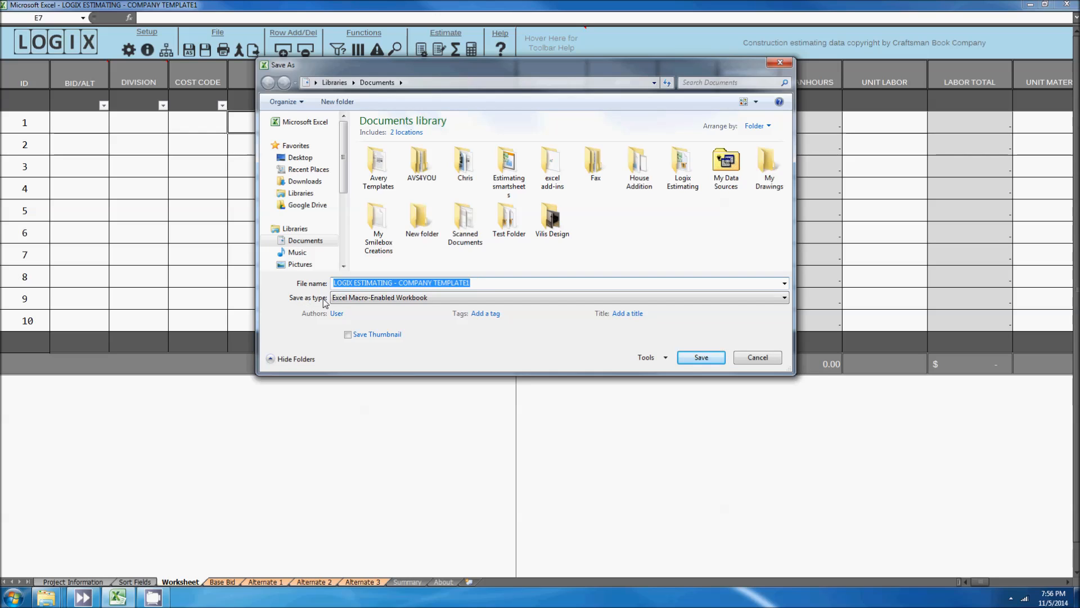
{"action": "left_click", "coordinate": [784, 298]}
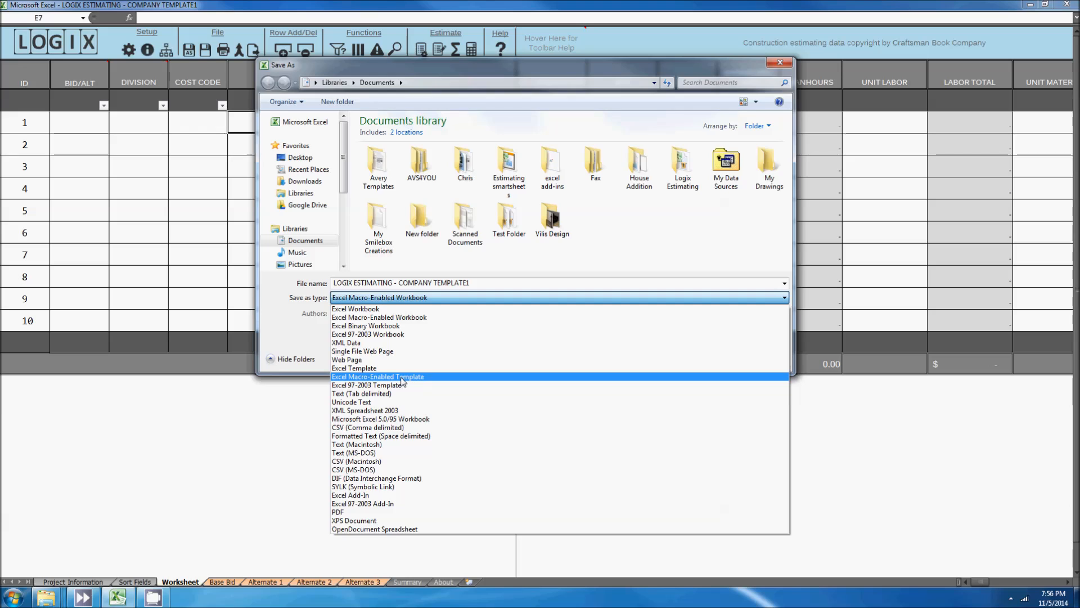
{"action": "left_click", "coordinate": [363, 377]}
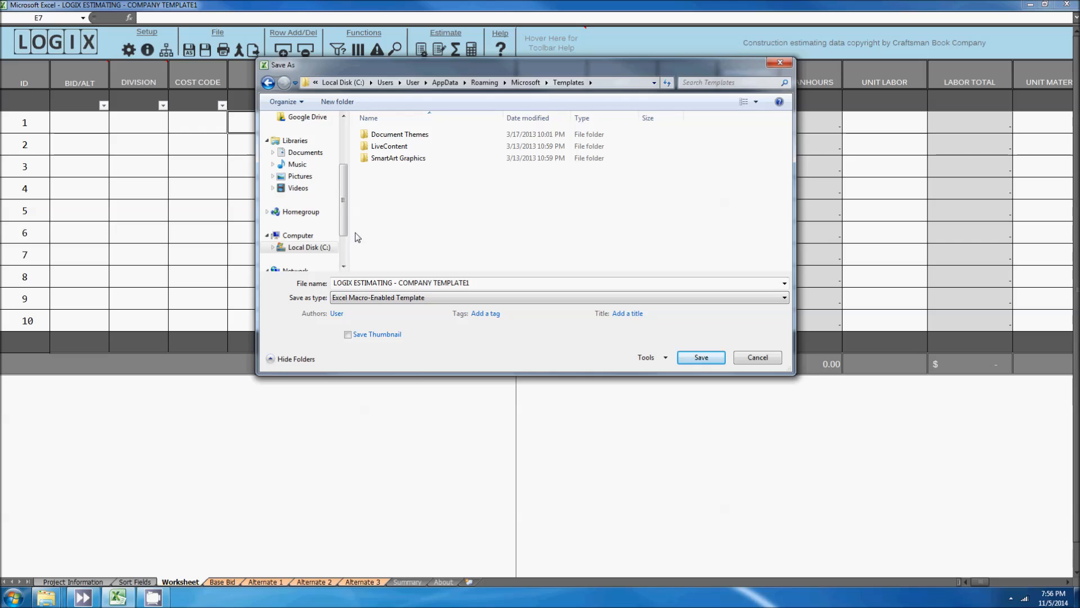
Step: Navigate in the save dialog to the Logix Estimating folder under USER-PC, Users, User
{"action": "scroll", "coordinate": [323, 254], "scroll_direction": "down", "scroll_amount": 2}
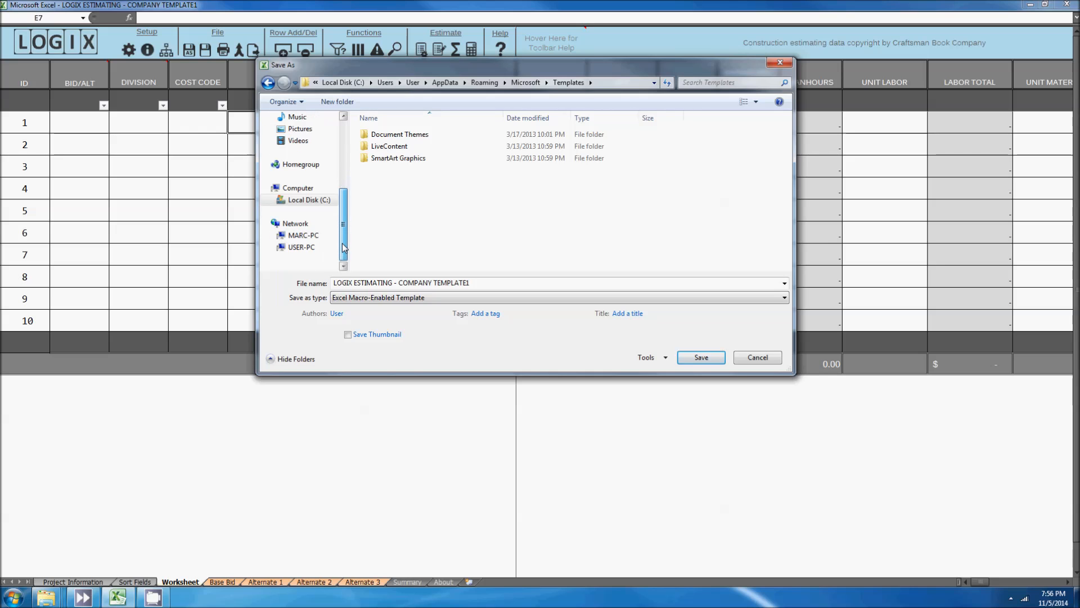
{"action": "left_click", "coordinate": [302, 247]}
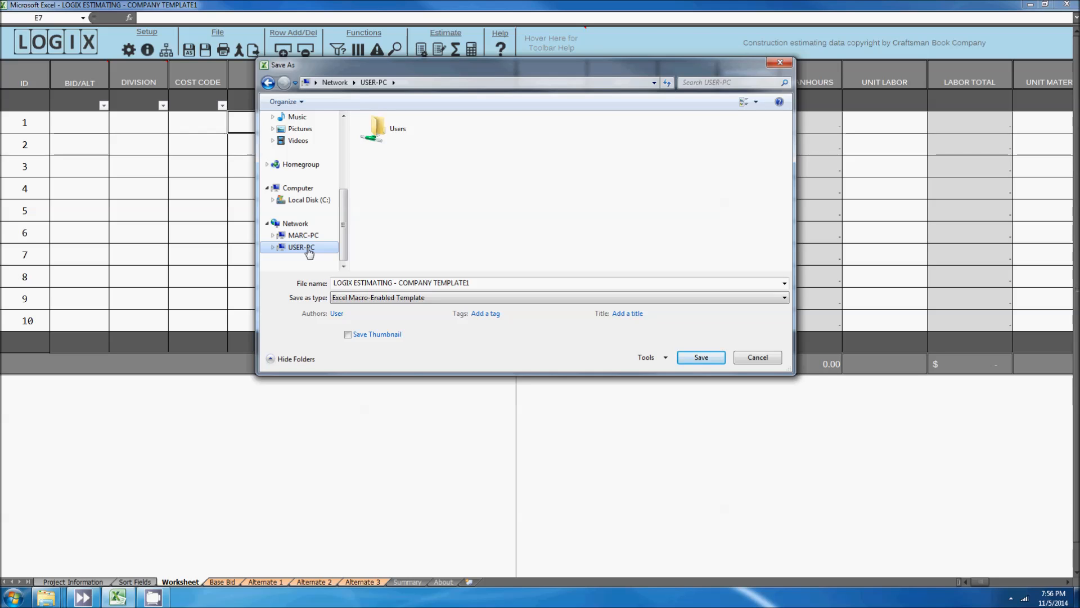
{"action": "double_click", "coordinate": [387, 135]}
{"action": "double_click", "coordinate": [378, 146]}
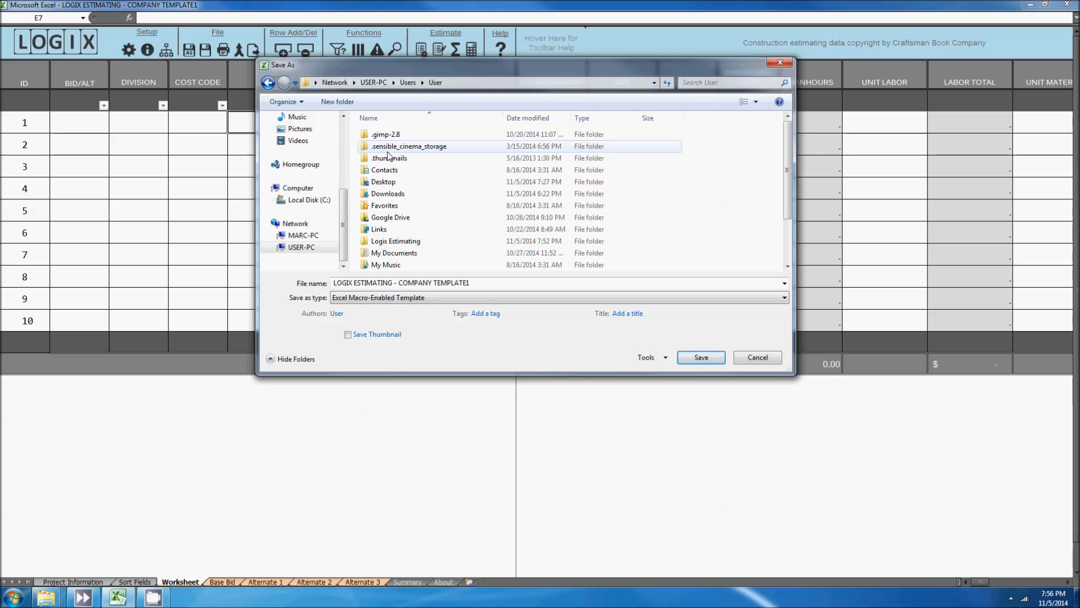
{"action": "left_click", "coordinate": [417, 242]}
{"action": "double_click", "coordinate": [416, 241]}
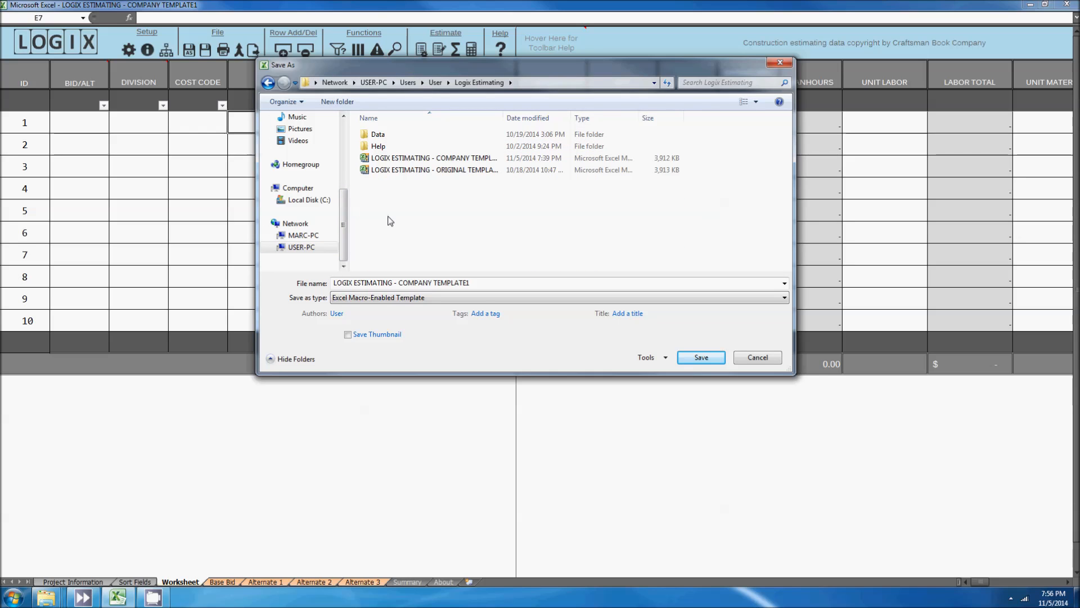
Step: Create a new folder named Estimates inside Logix Estimating and open it
{"action": "right_click", "coordinate": [387, 200]}
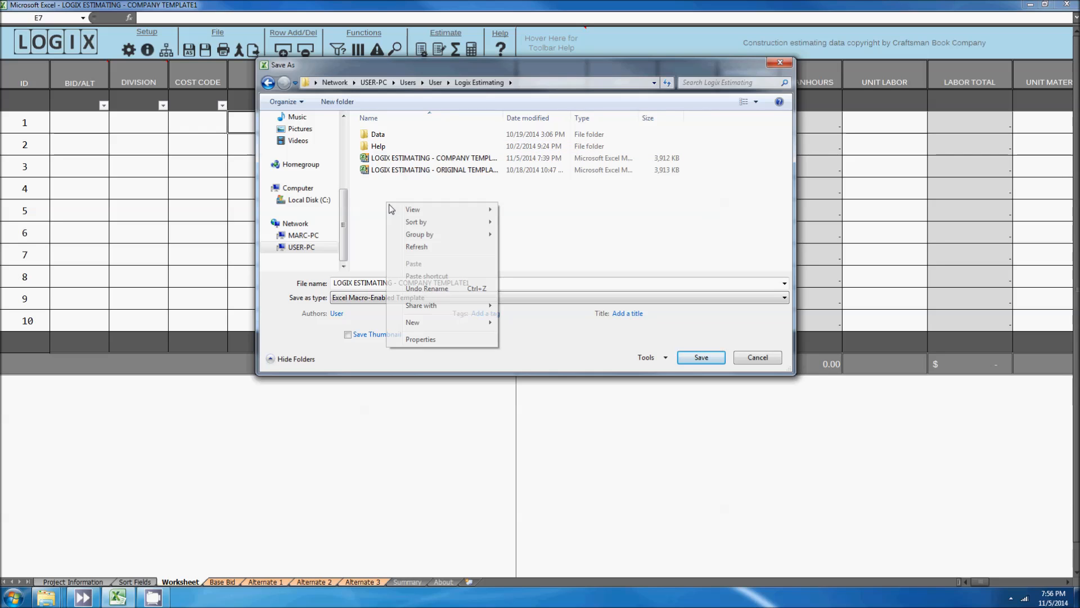
{"action": "mouse_move", "coordinate": [429, 322]}
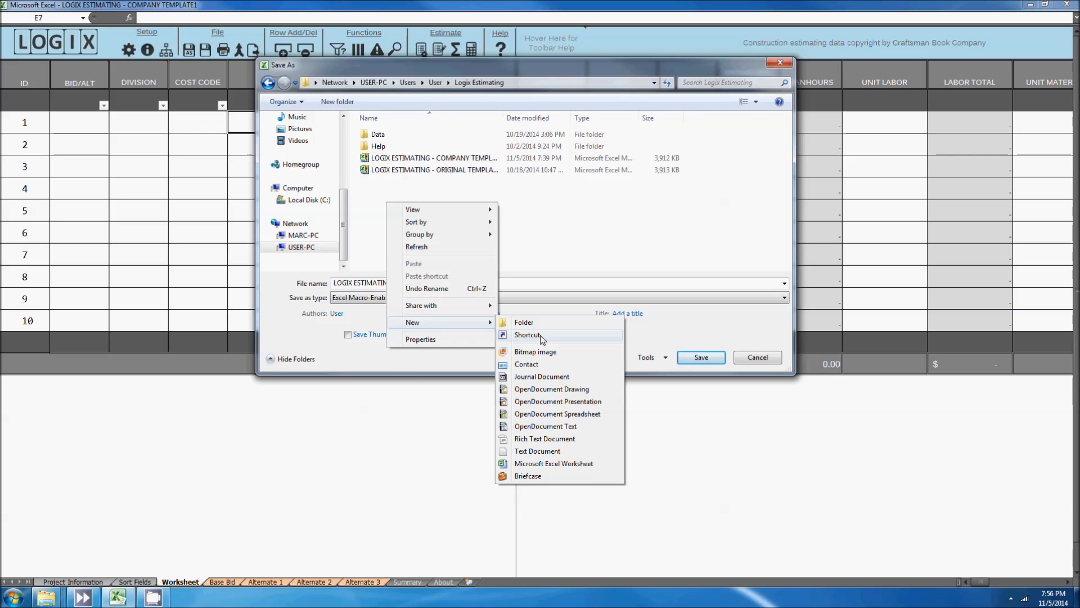
{"action": "left_click", "coordinate": [532, 322]}
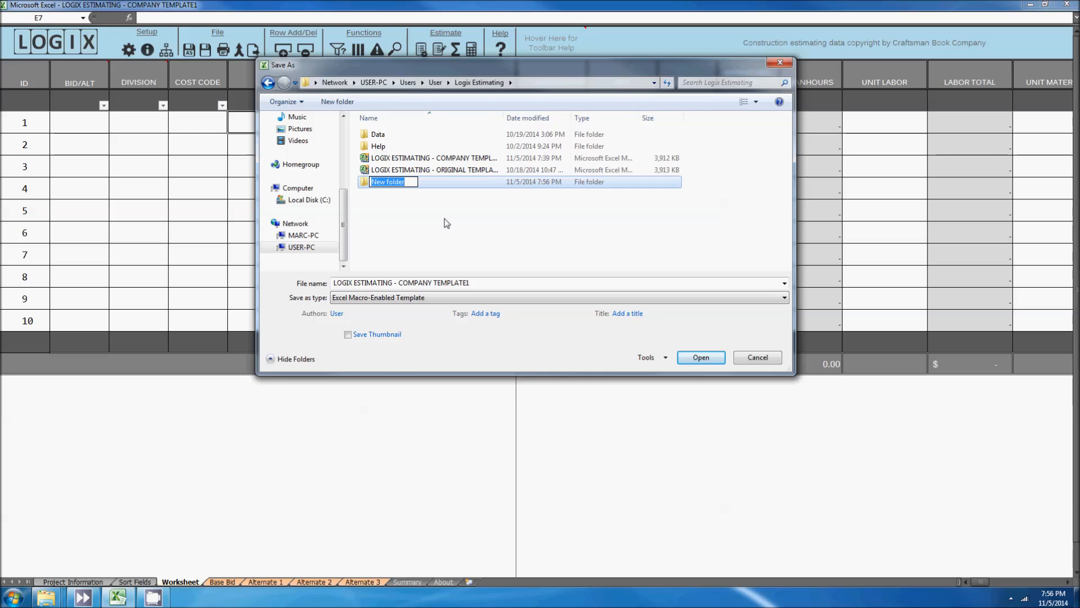
{"action": "type", "text": "Estimates"}
{"action": "left_click", "coordinate": [446, 223]}
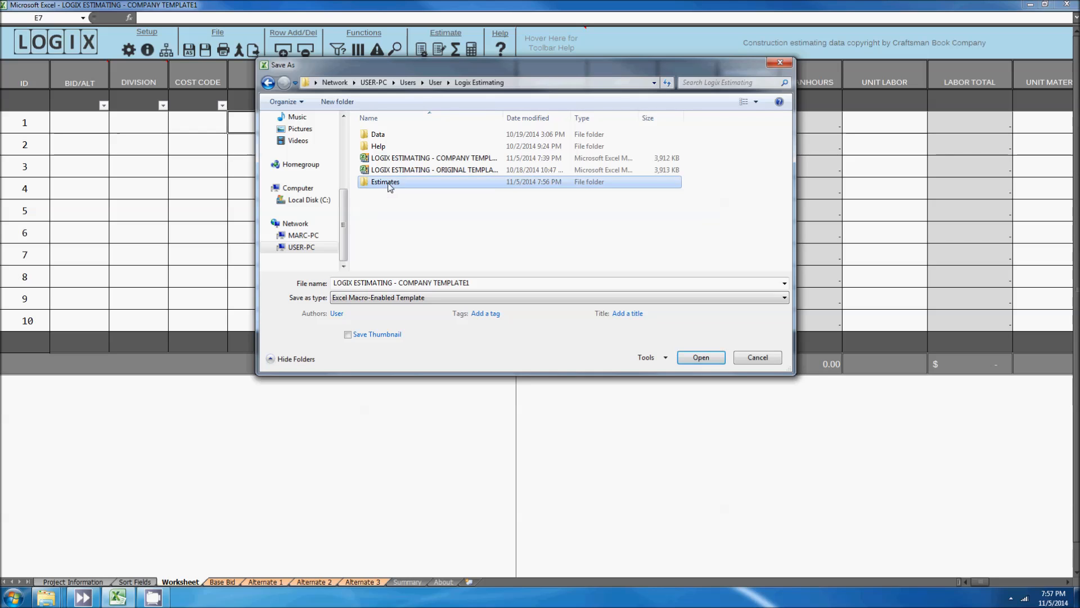
{"action": "double_click", "coordinate": [392, 183]}
Step: Create a subfolder named ABC Bank Renovation inside Estimates and open it
{"action": "right_click", "coordinate": [387, 149]}
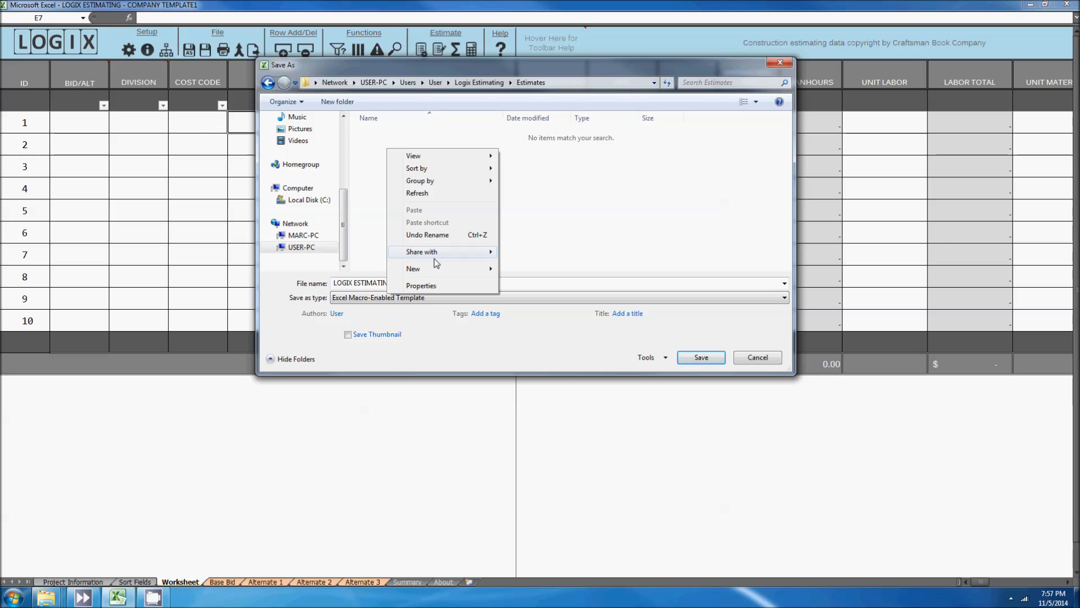
{"action": "left_click", "coordinate": [513, 273]}
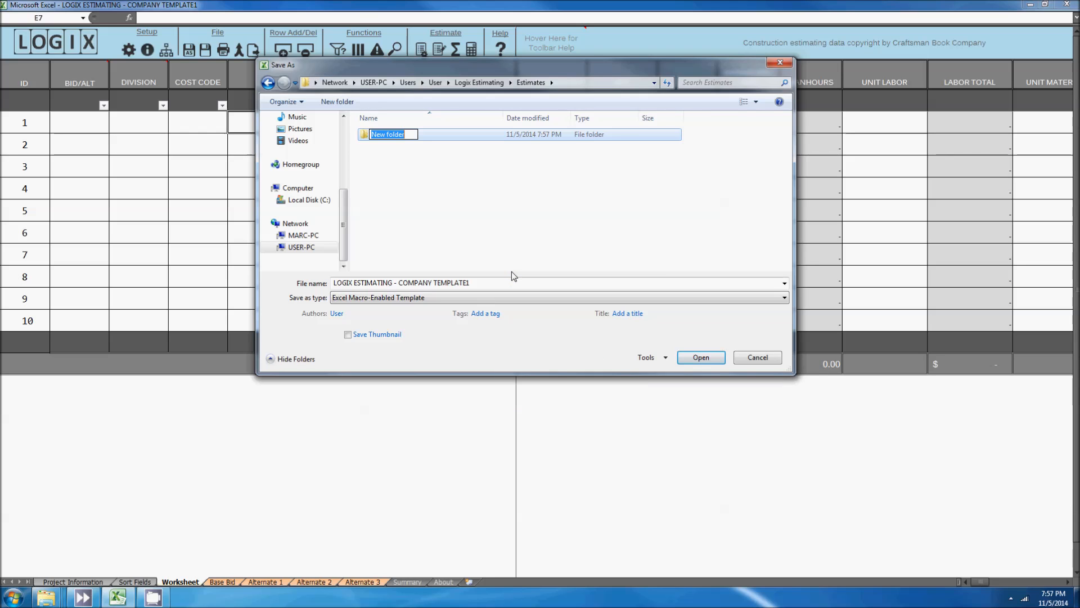
{"action": "type", "text": "ABC Bank Renovation"}
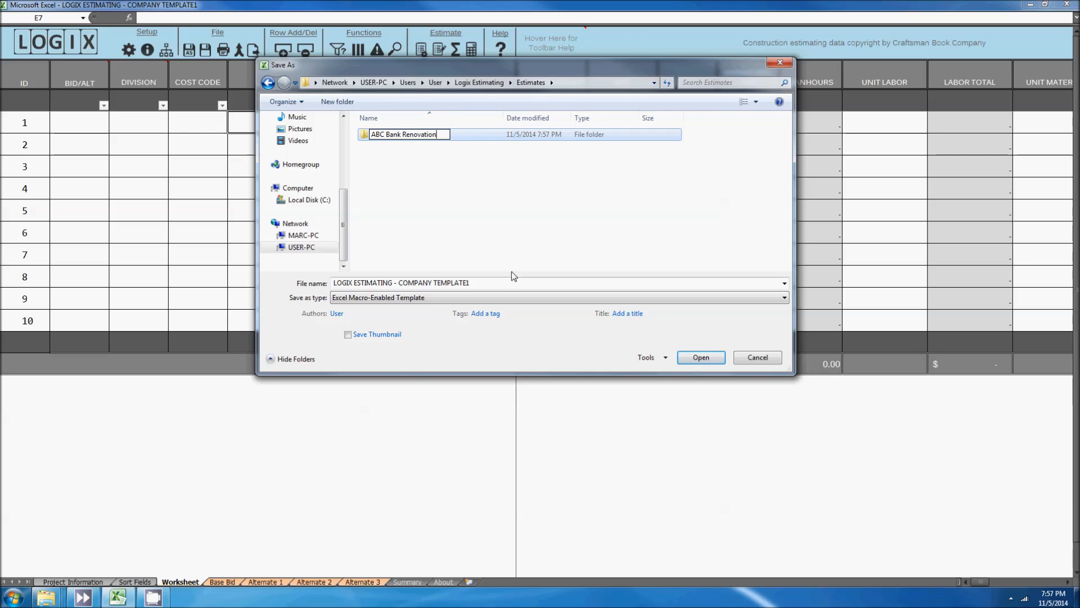
{"action": "left_click", "coordinate": [456, 240]}
{"action": "double_click", "coordinate": [398, 136]}
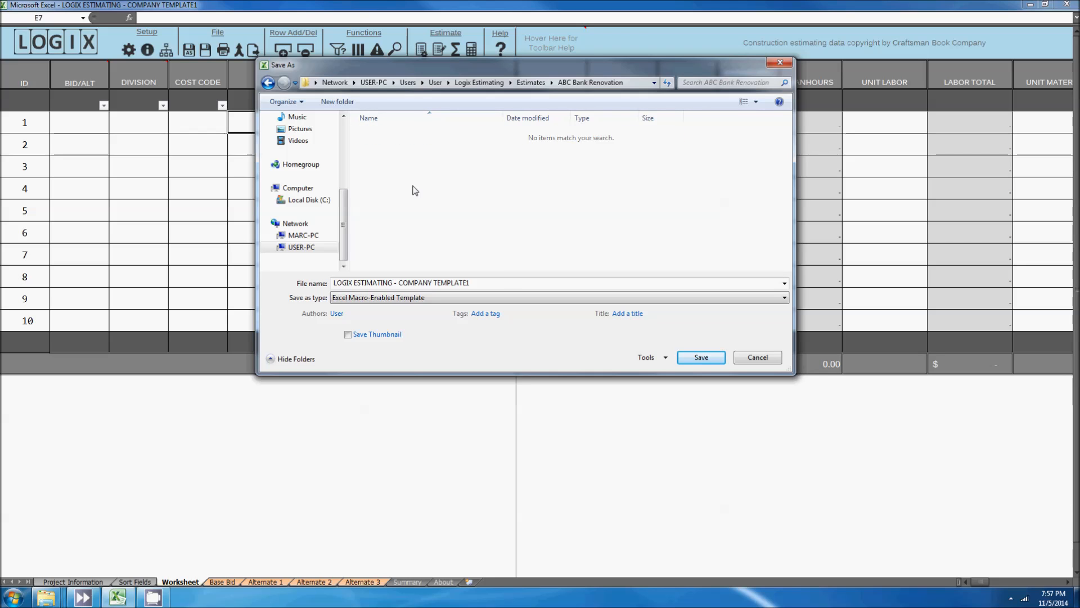
Step: Rename the file to LOGIX ESTIMATING - ABC Bank Template and save it
{"action": "left_click", "coordinate": [427, 281]}
{"action": "left_click_drag", "start_coordinate": [399, 284], "coordinate": [493, 284]}
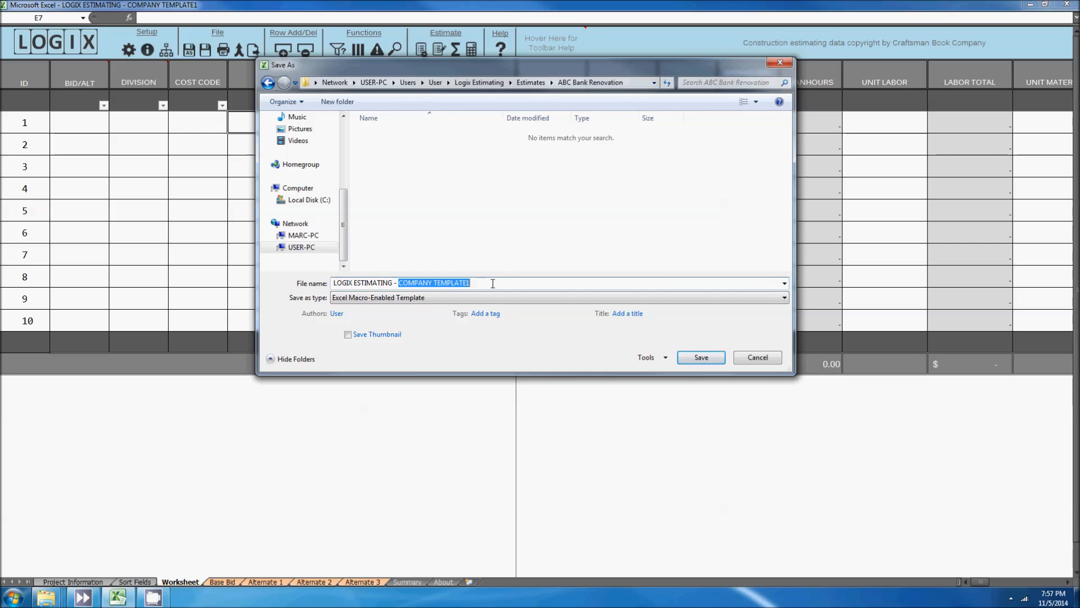
{"action": "type", "text": "ABC Bank Template"}
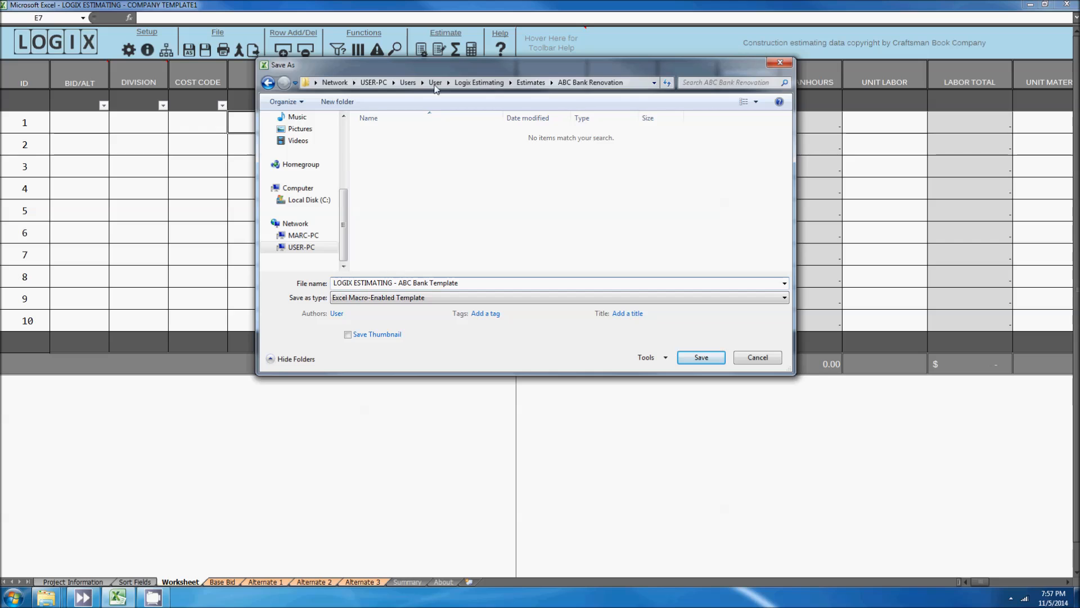
{"action": "left_click", "coordinate": [701, 358]}
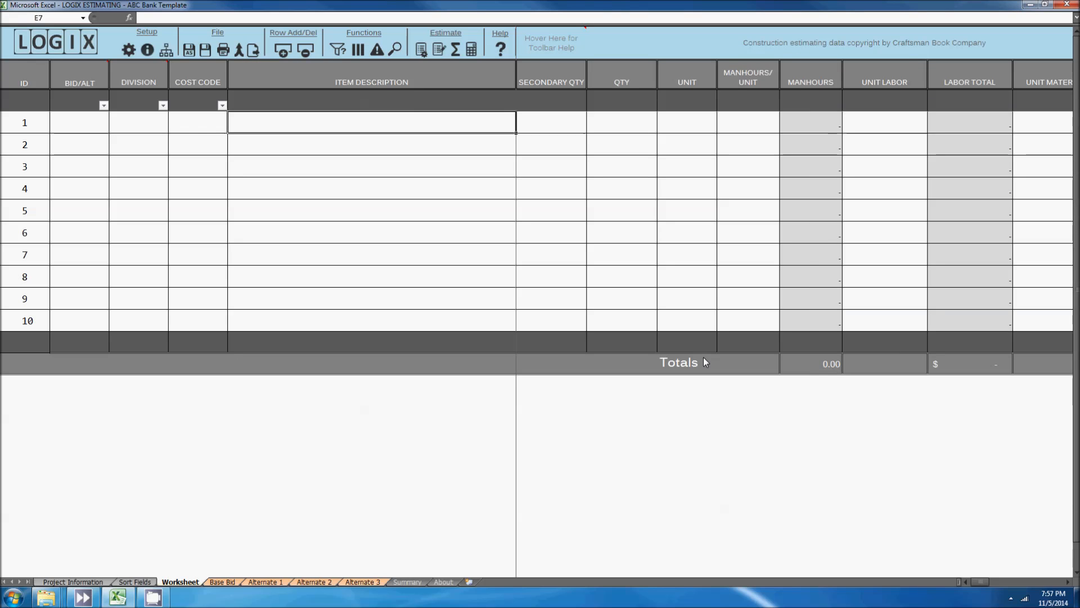